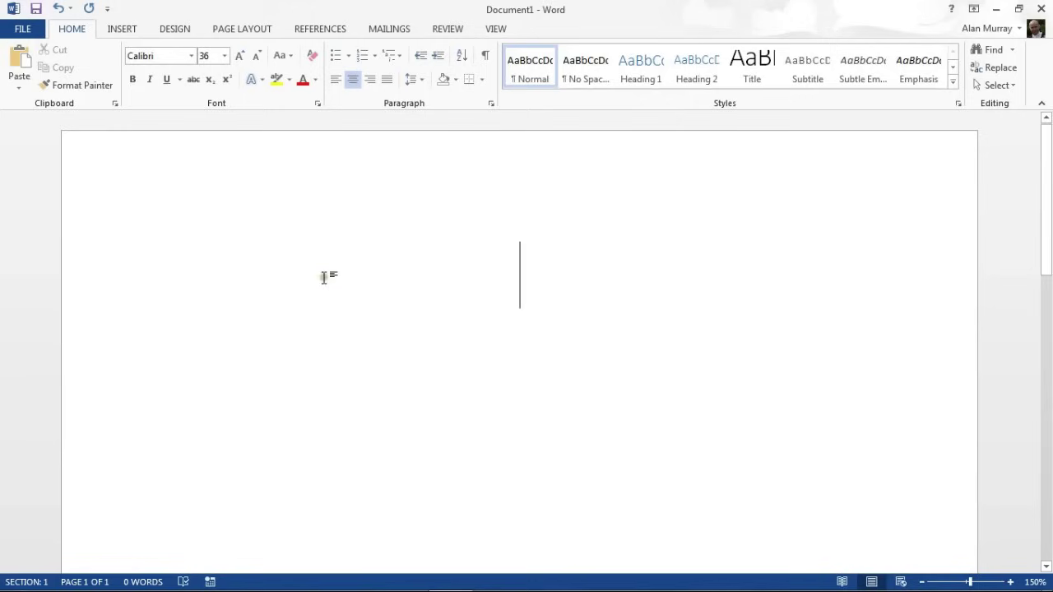
- Set the document's multiple-pages layout to Book fold in the print page setup, with All sheets per booklet
click(23, 31)
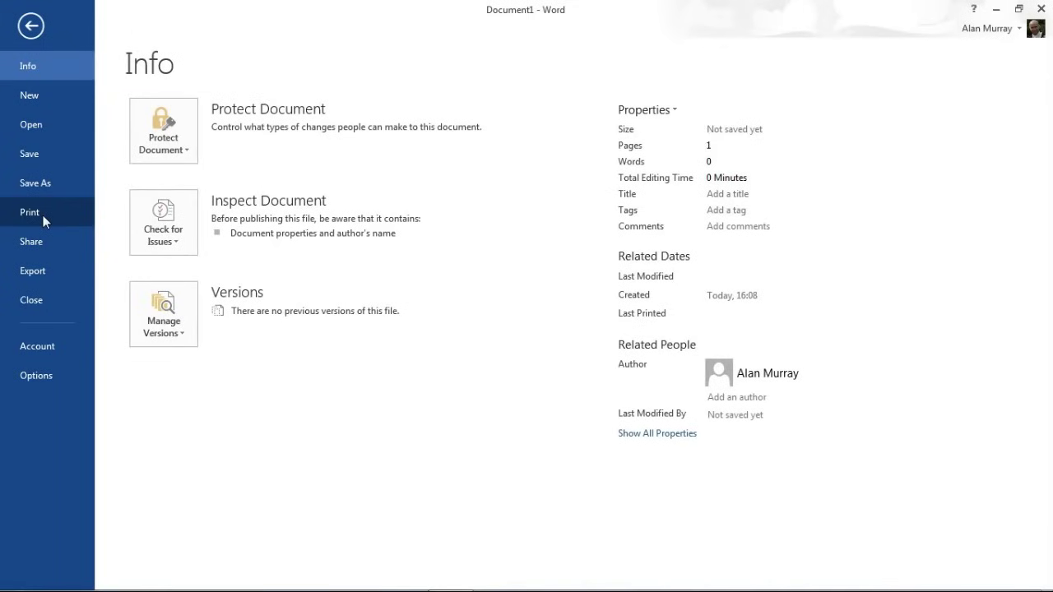
click(43, 217)
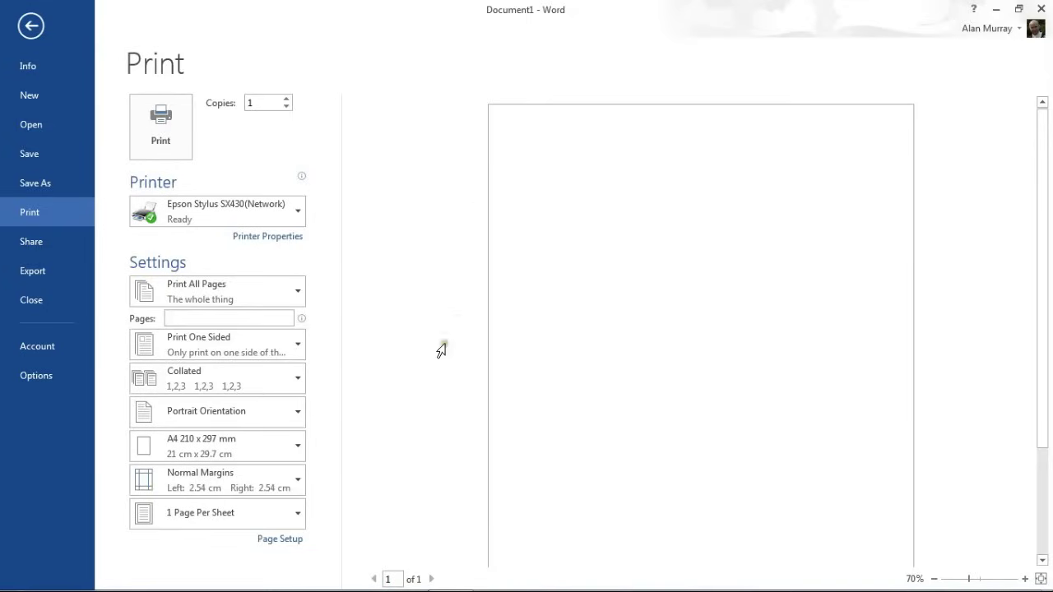
click(280, 539)
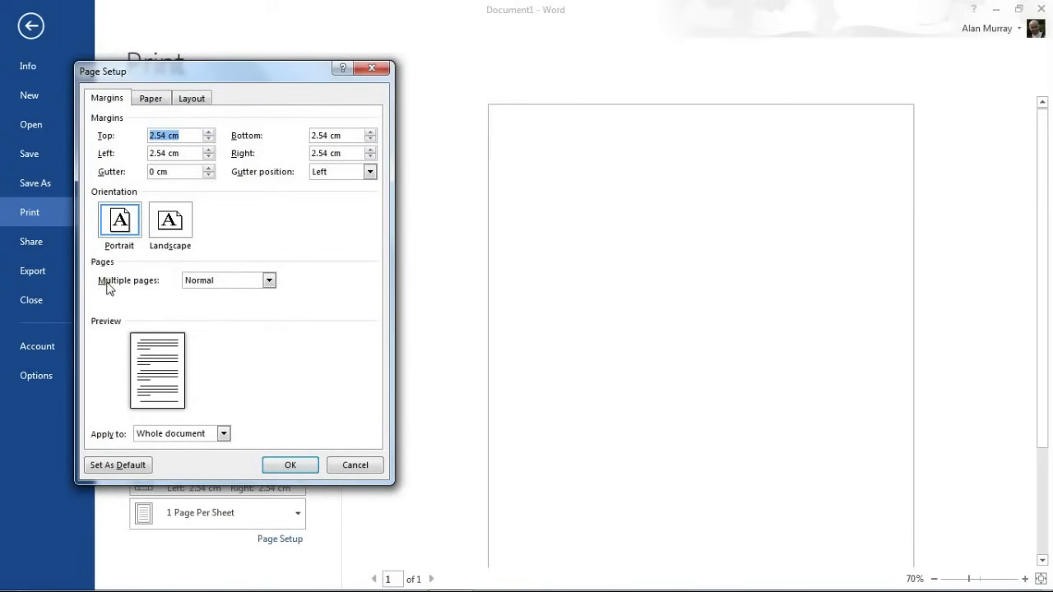
click(219, 284)
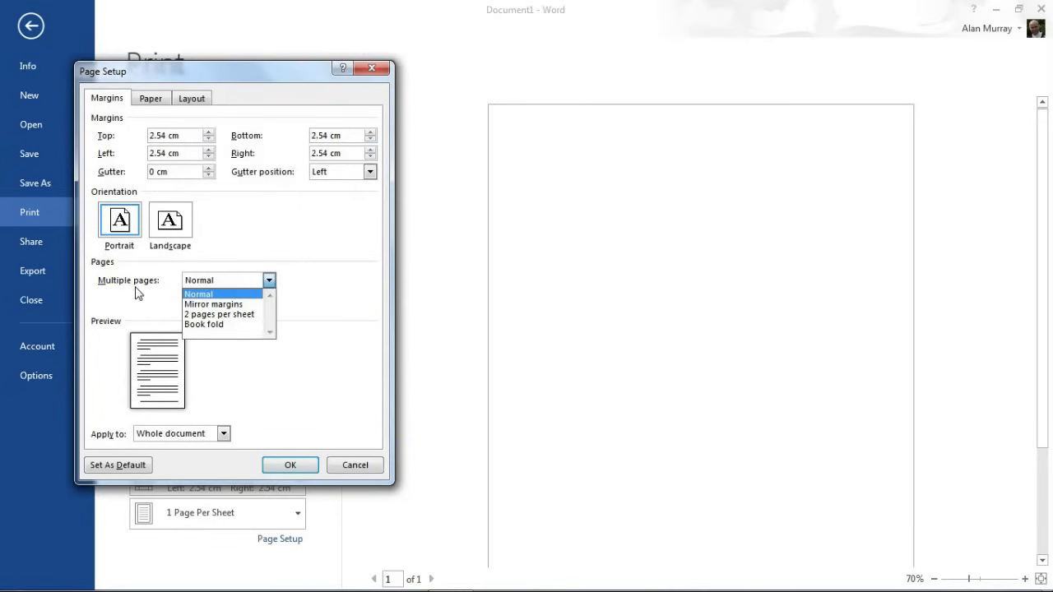
click(222, 327)
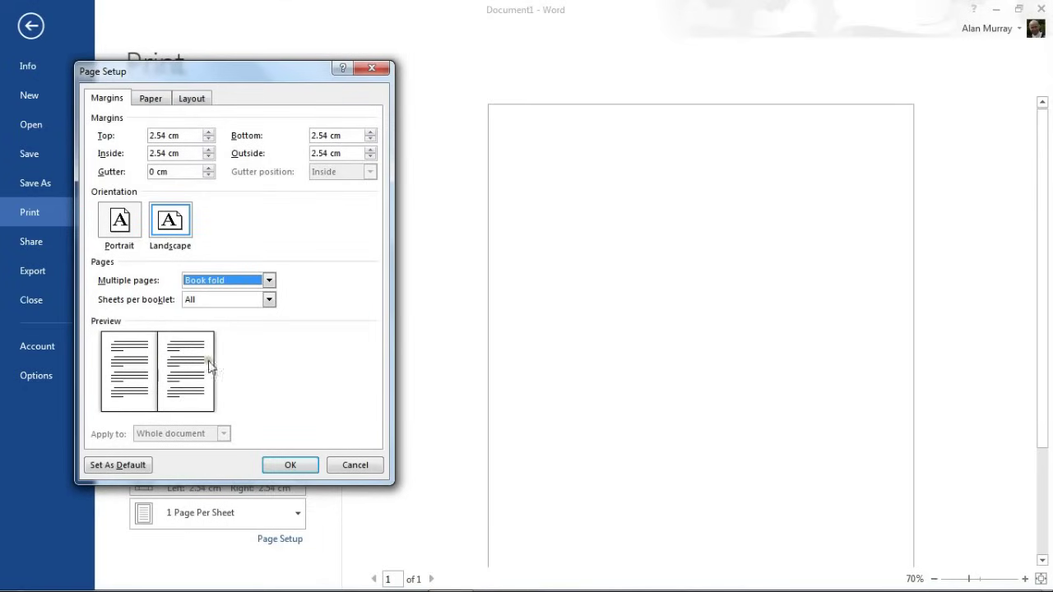
click(269, 301)
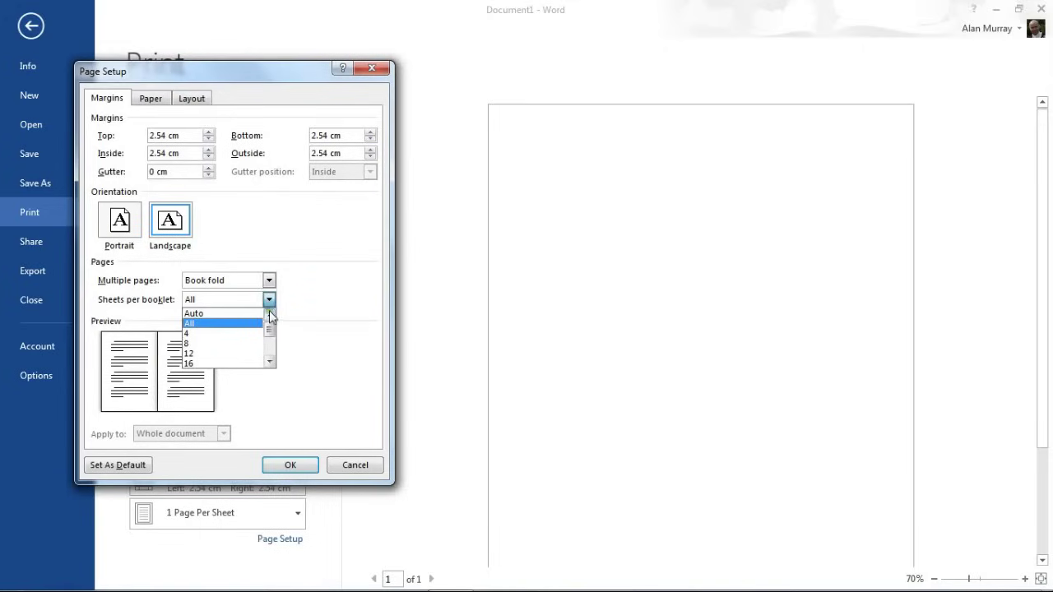
click(294, 359)
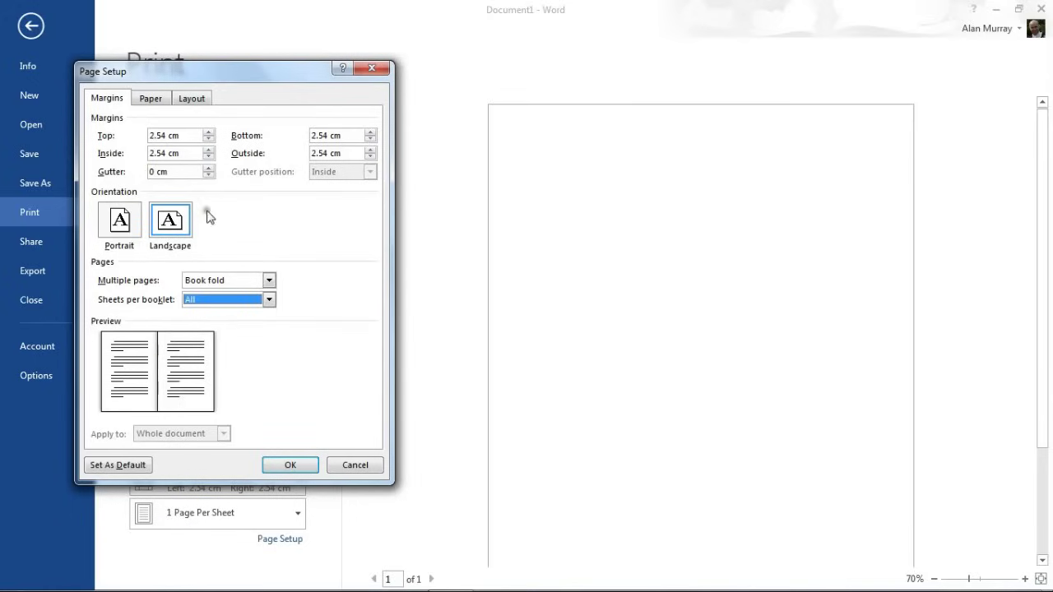
- Set the booklet's gutter to 0.8 cm, apply the page setup and return to the document
click(209, 168)
click(209, 168)
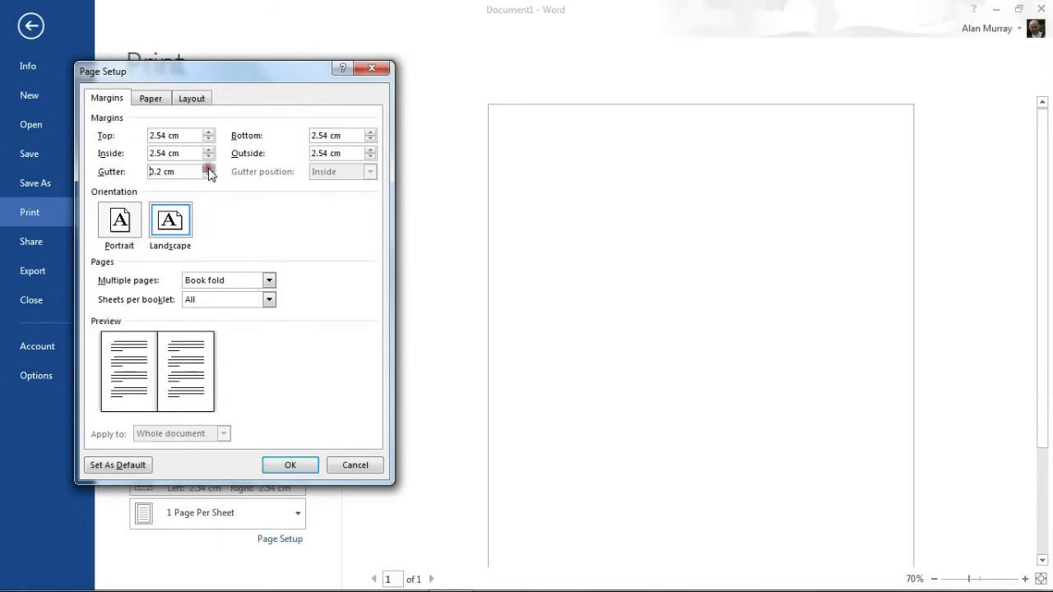
click(209, 168)
click(209, 168)
click(209, 168)
click(209, 168)
click(209, 168)
click(209, 168)
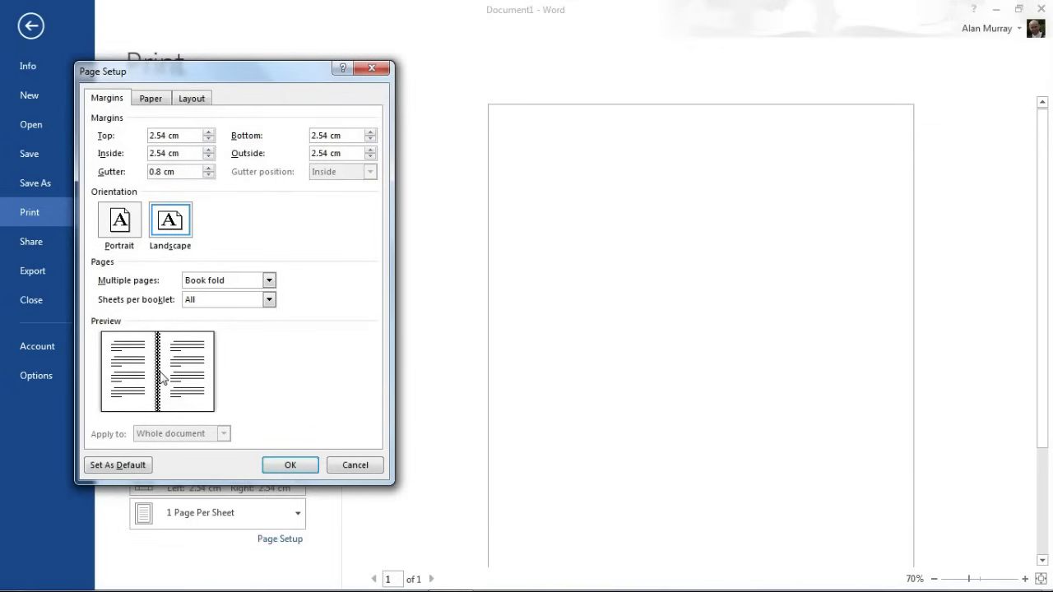
click(290, 465)
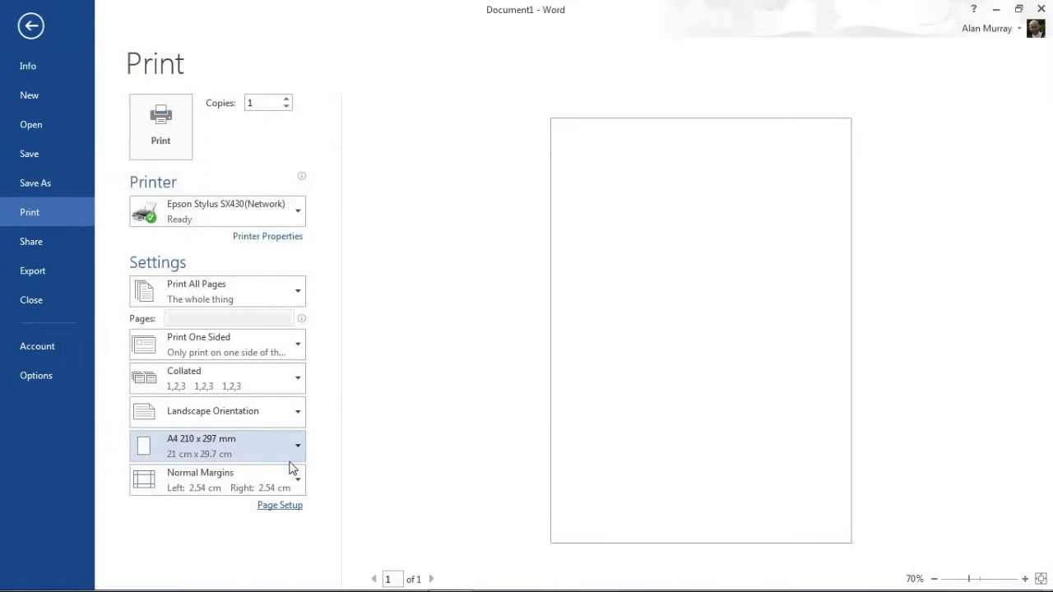
click(38, 31)
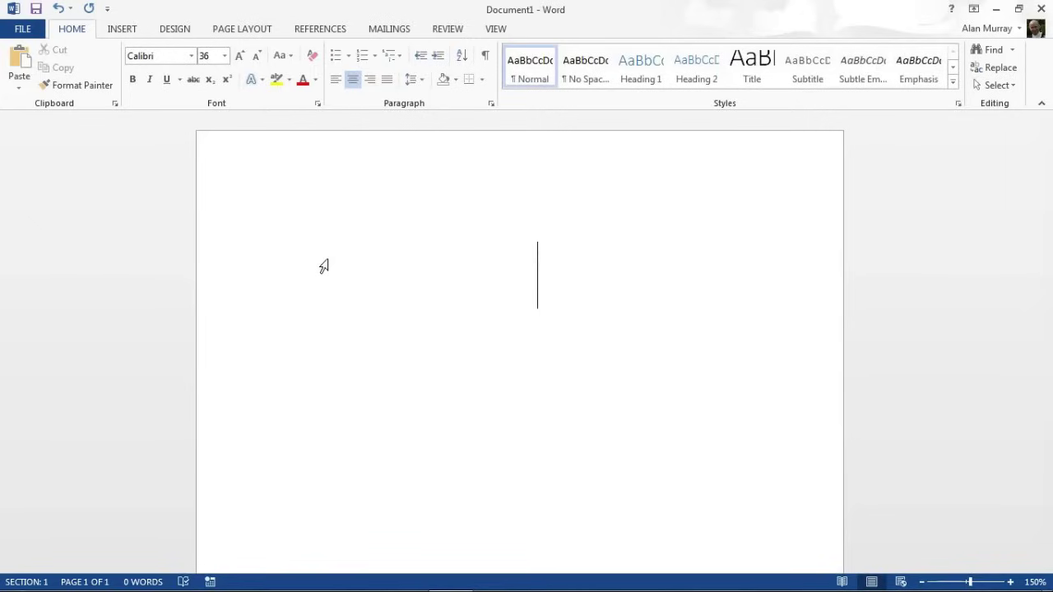
- Insert page breaks until the blank document has four pages
scroll(323, 266, down, 8)
key(ctrl+Return)
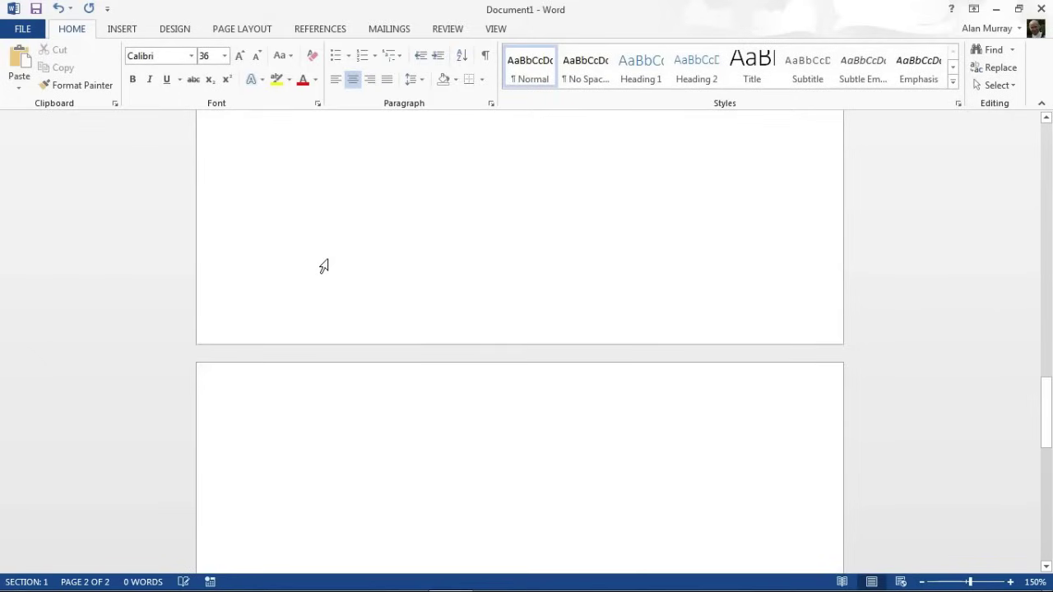
key(ctrl+Return)
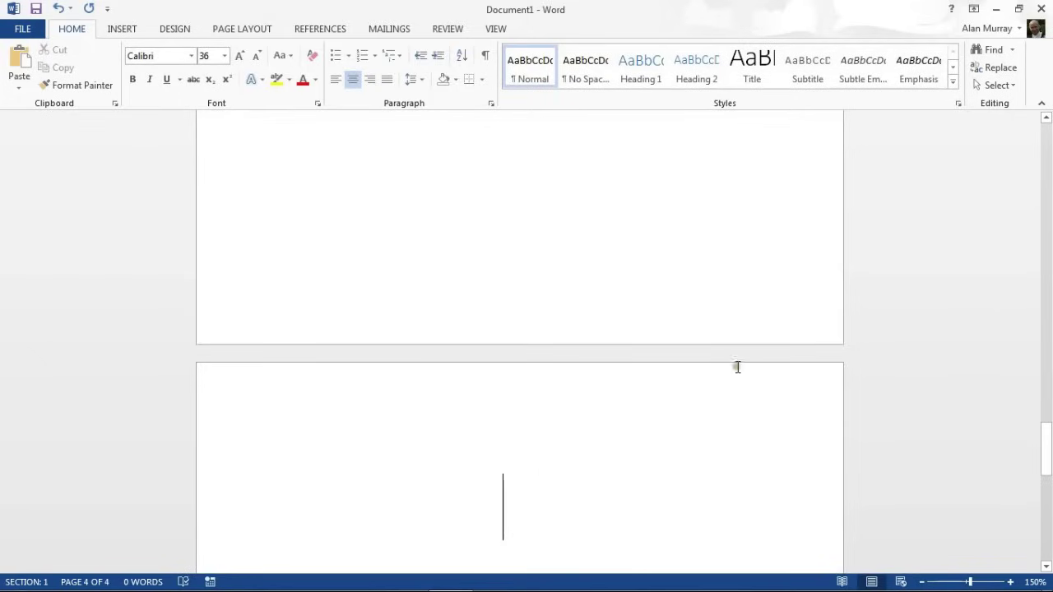
- Enter the text "Page 3" at the top of the document's fourth page
click(922, 582)
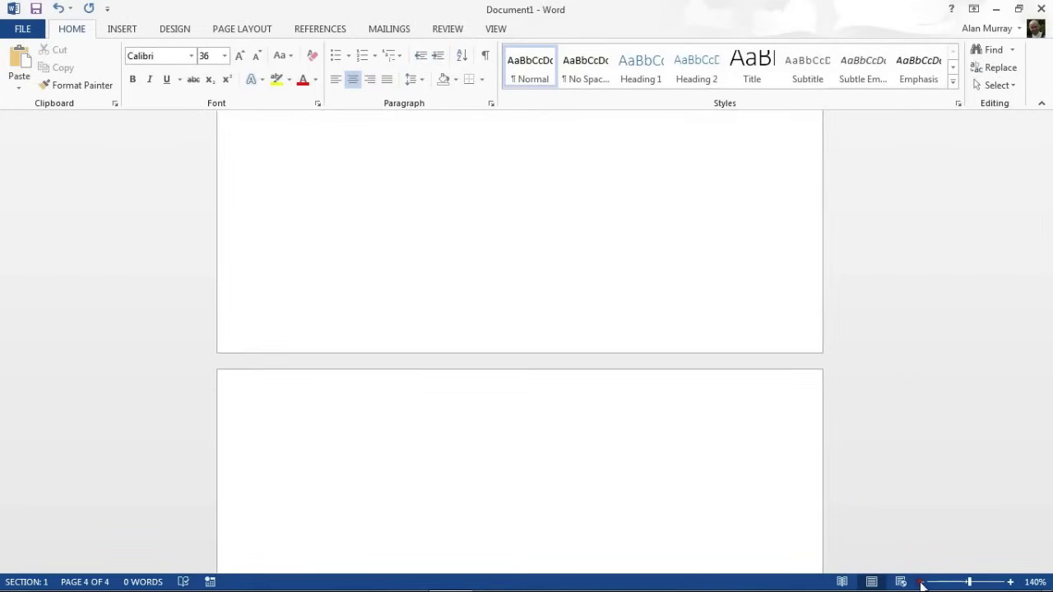
click(921, 581)
click(922, 581)
click(921, 581)
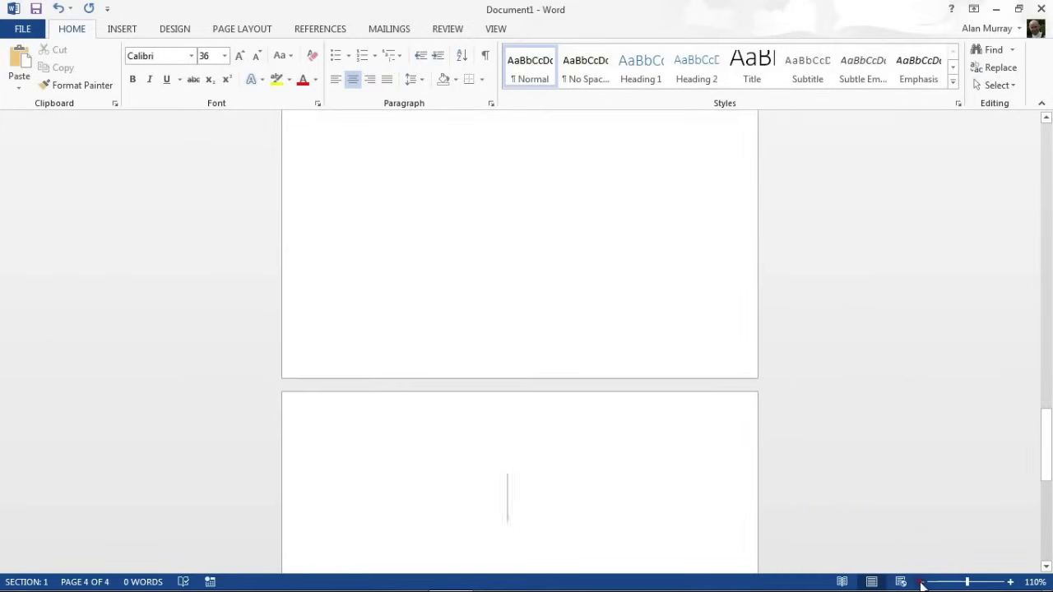
click(921, 581)
click(921, 582)
click(922, 582)
click(921, 582)
click(921, 581)
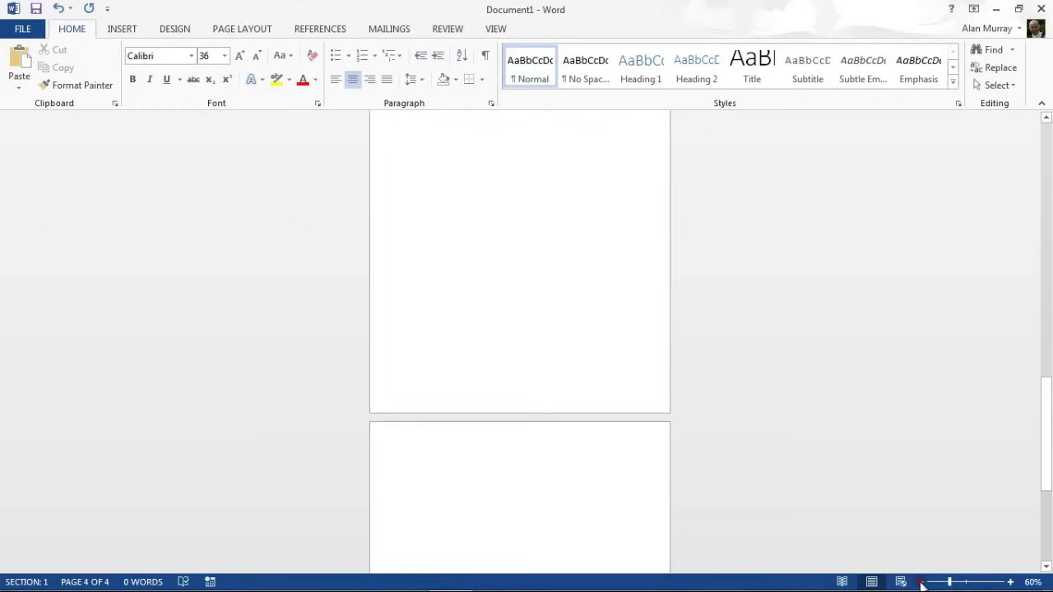
click(922, 582)
click(921, 581)
click(921, 582)
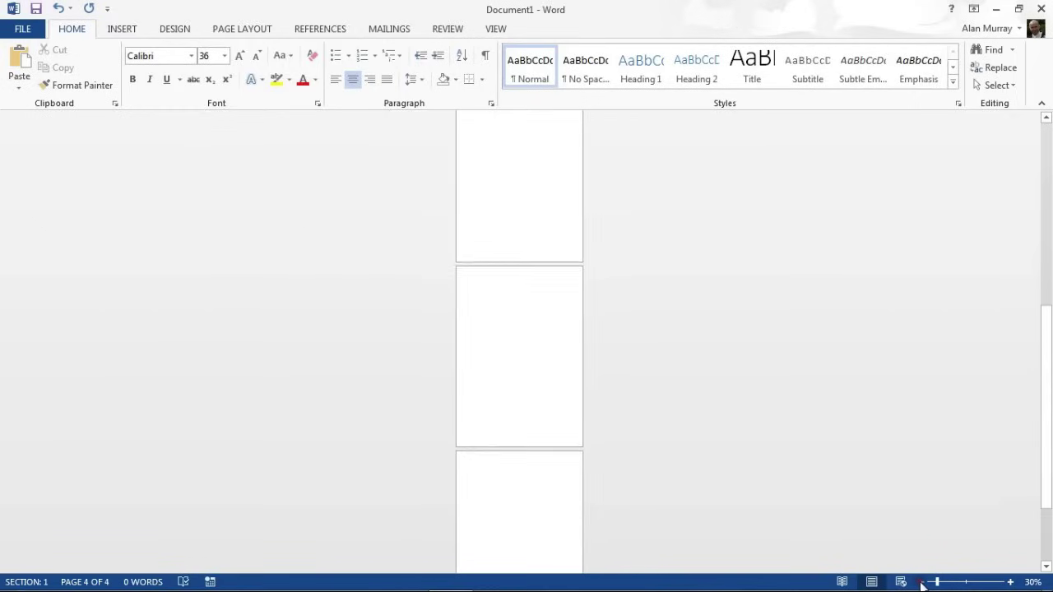
click(921, 582)
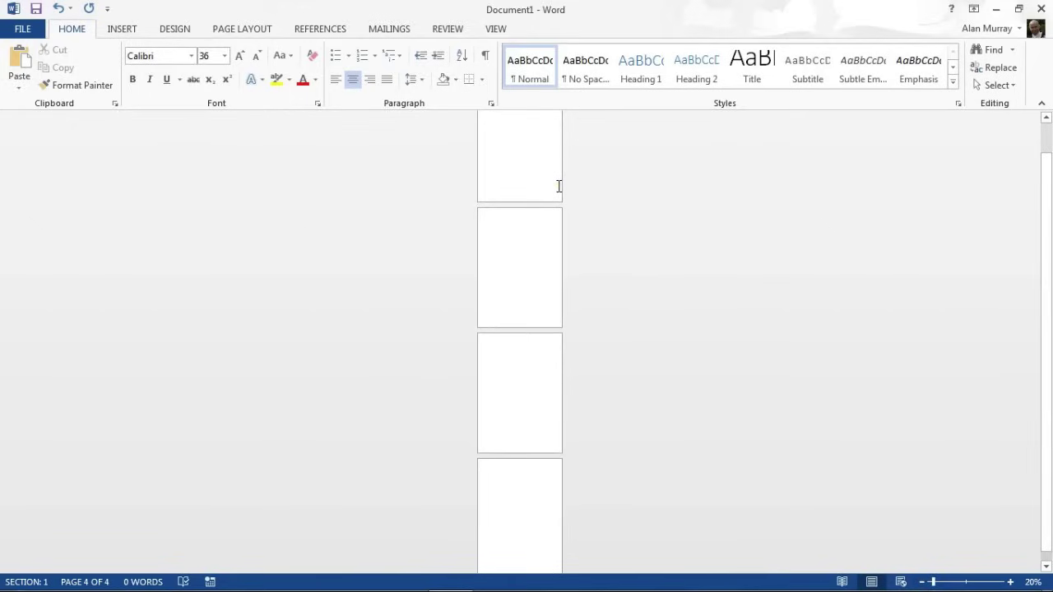
text(Page)
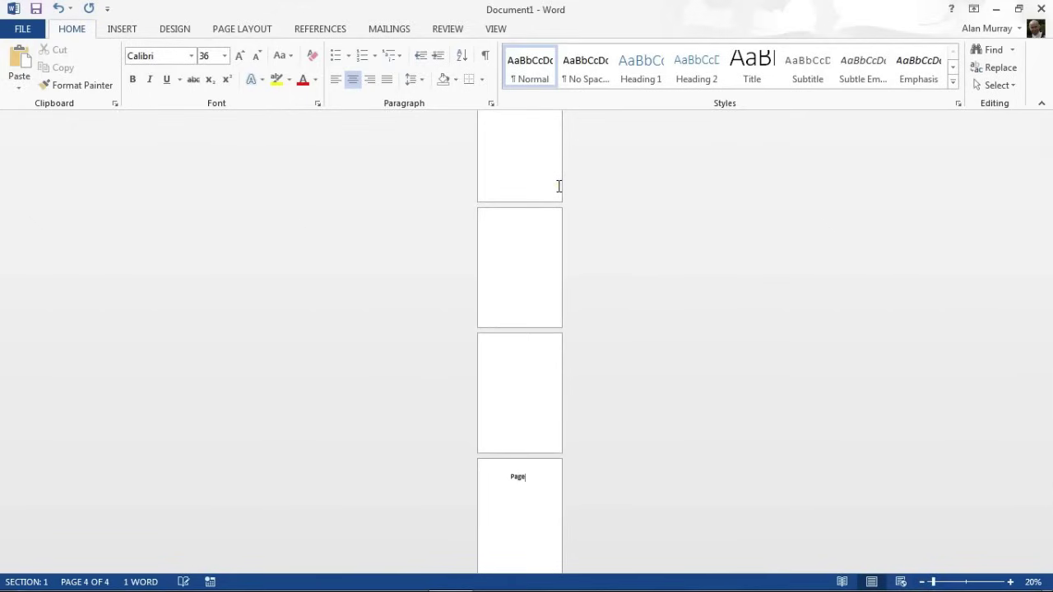
text( 3)
click(541, 360)
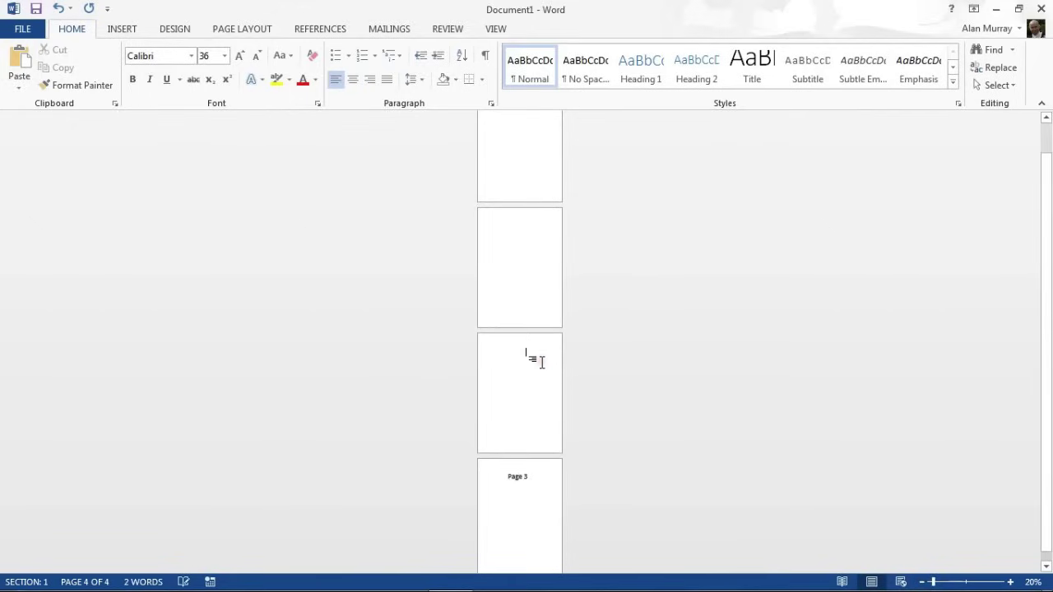
text(Page)
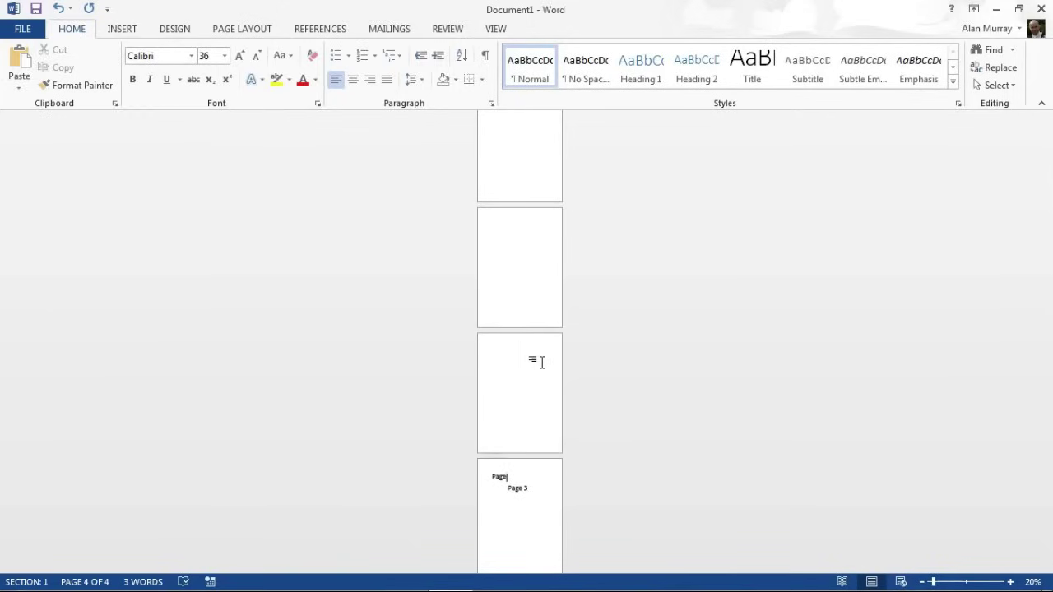
key(BackSpace)
key(BackSpace)
key(BackSpace)
key(BackSpace)
key(BackSpace)
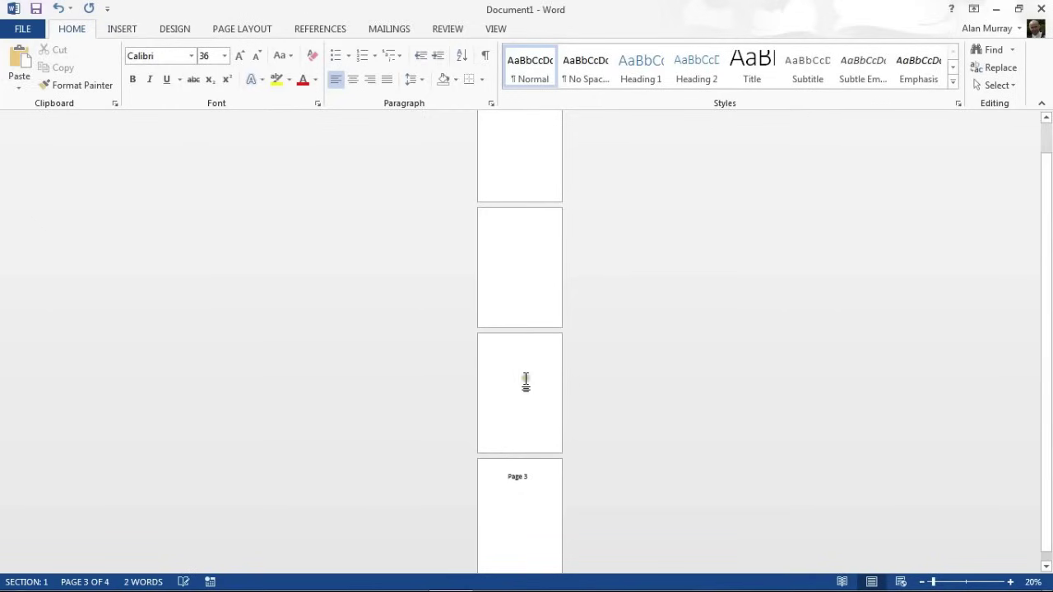
- Enter "Page 2" on the document's third page and "Page 4" on its second page
text(Page 2)
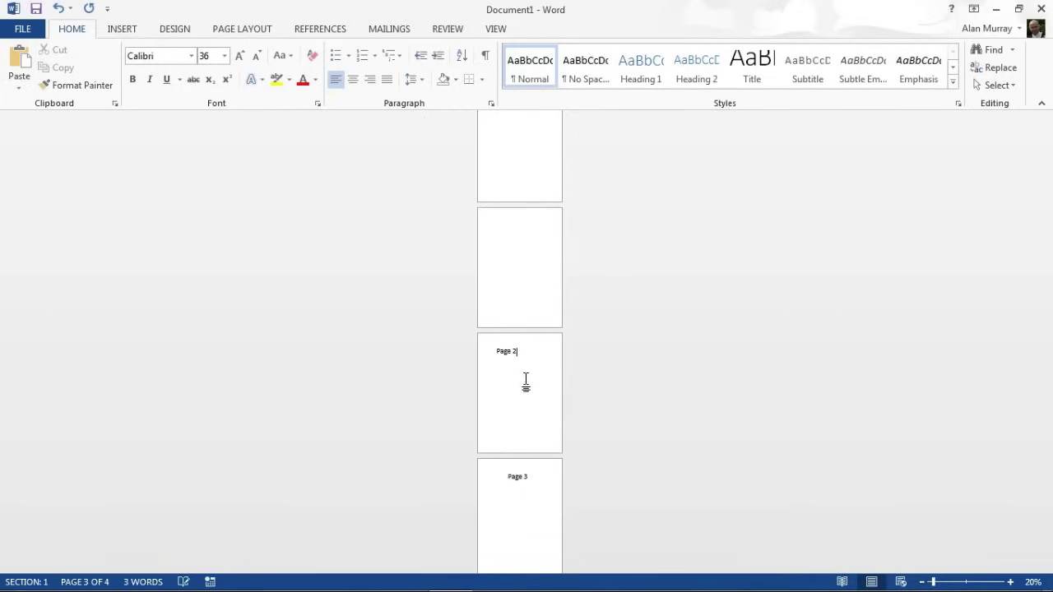
click(496, 224)
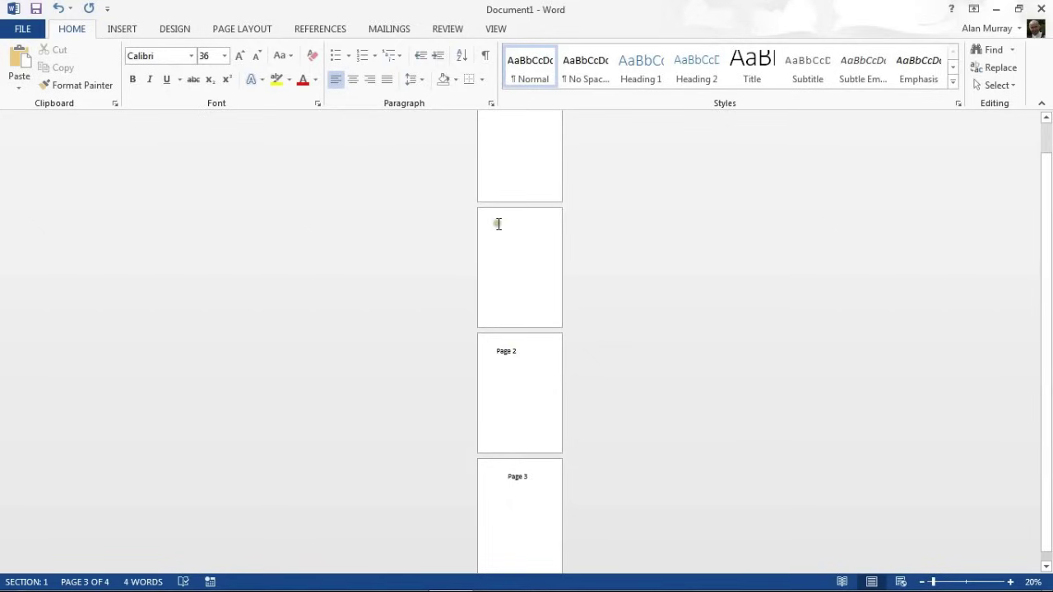
text(Page)
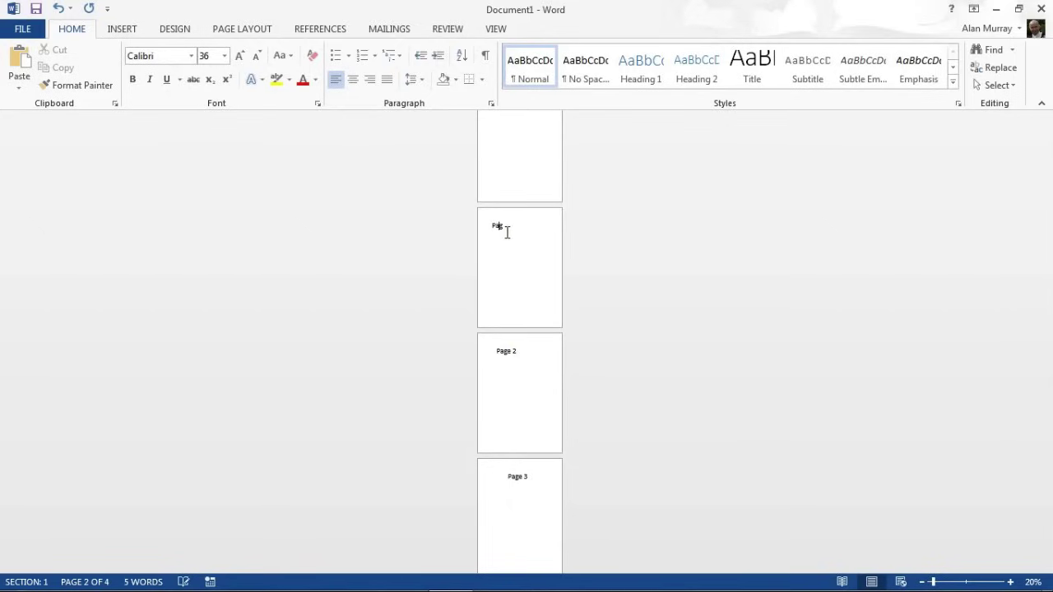
text( 4)
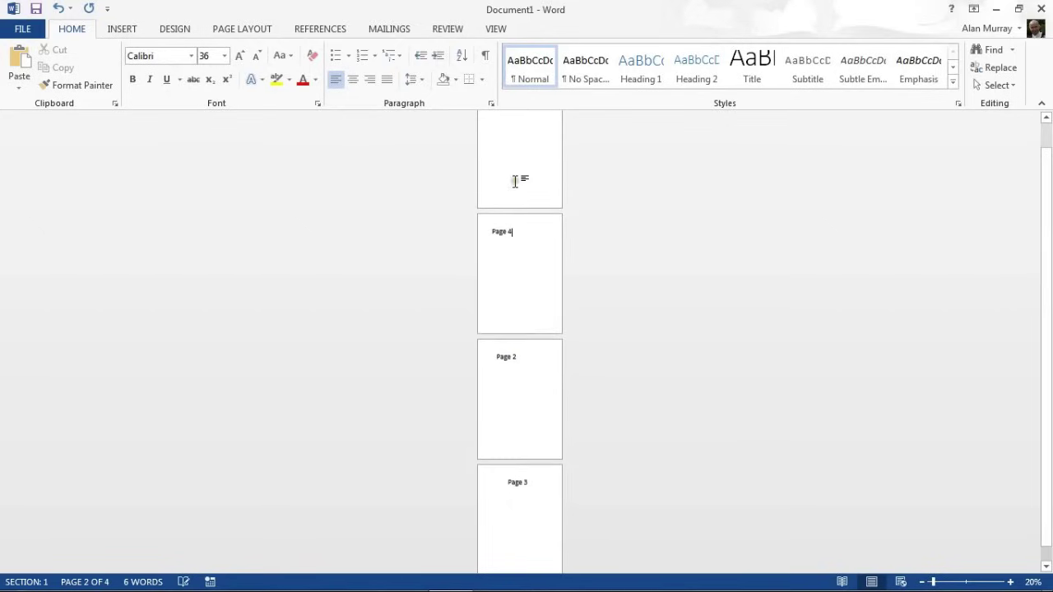
- Enter the text "Page 1" at the top of the document's first page
scroll(518, 177, up, 1)
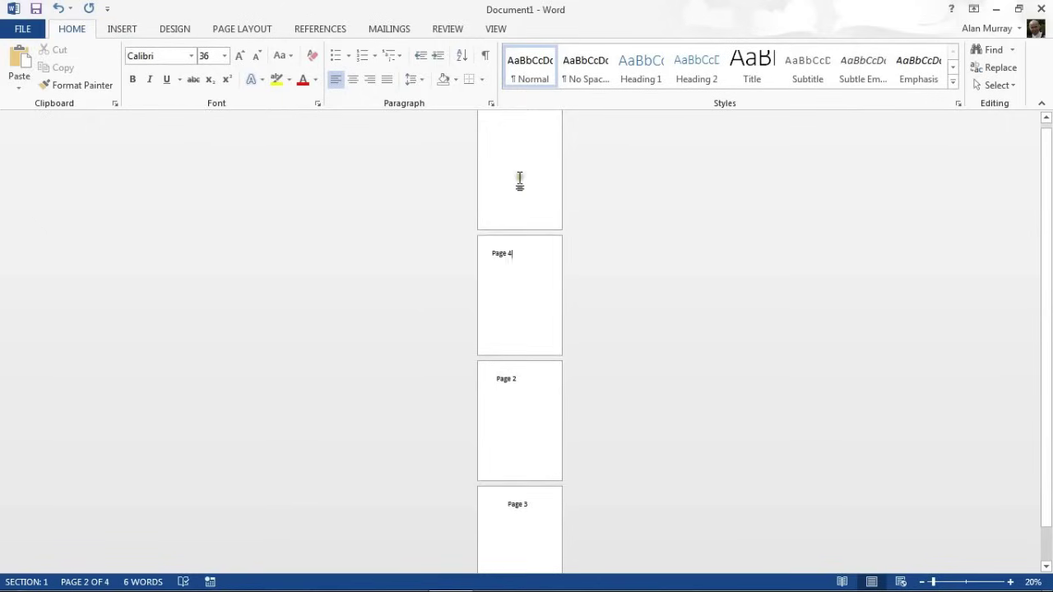
click(491, 136)
text(Pag)
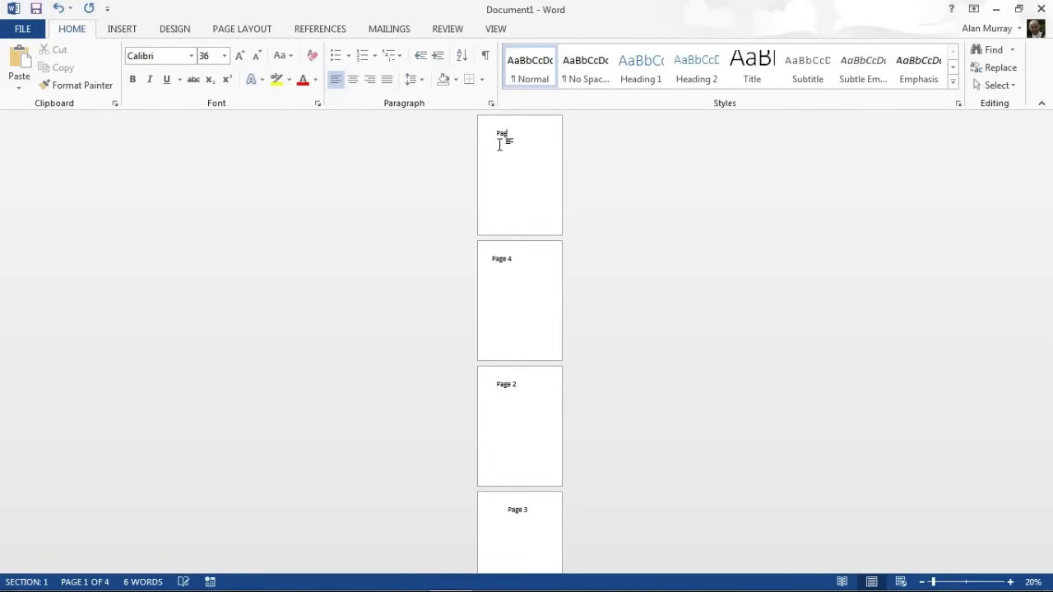
text(e 1)
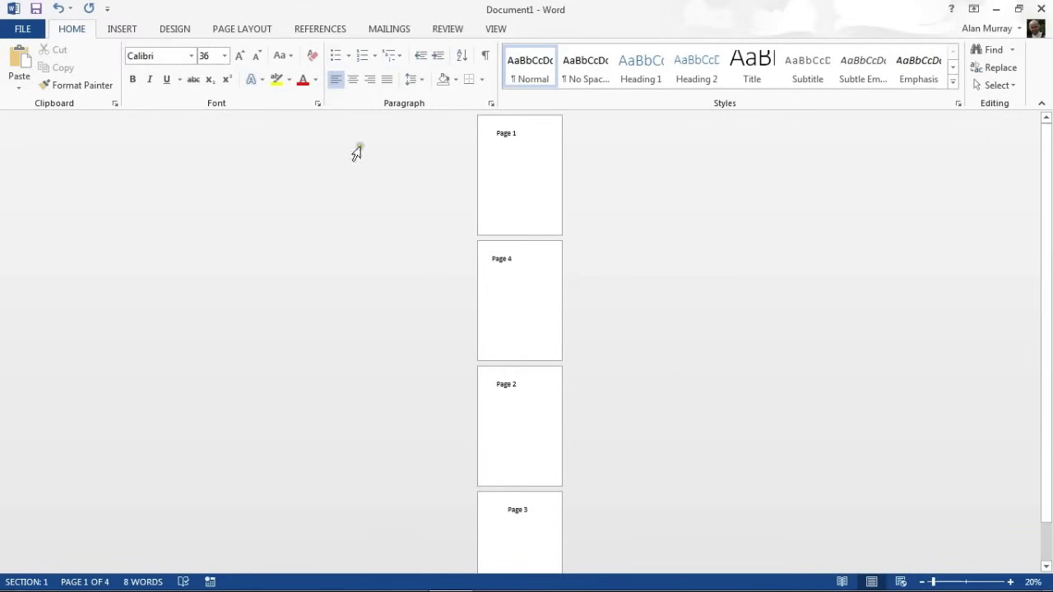
- Check both booklet spreads in the print preview and return to the document
click(25, 30)
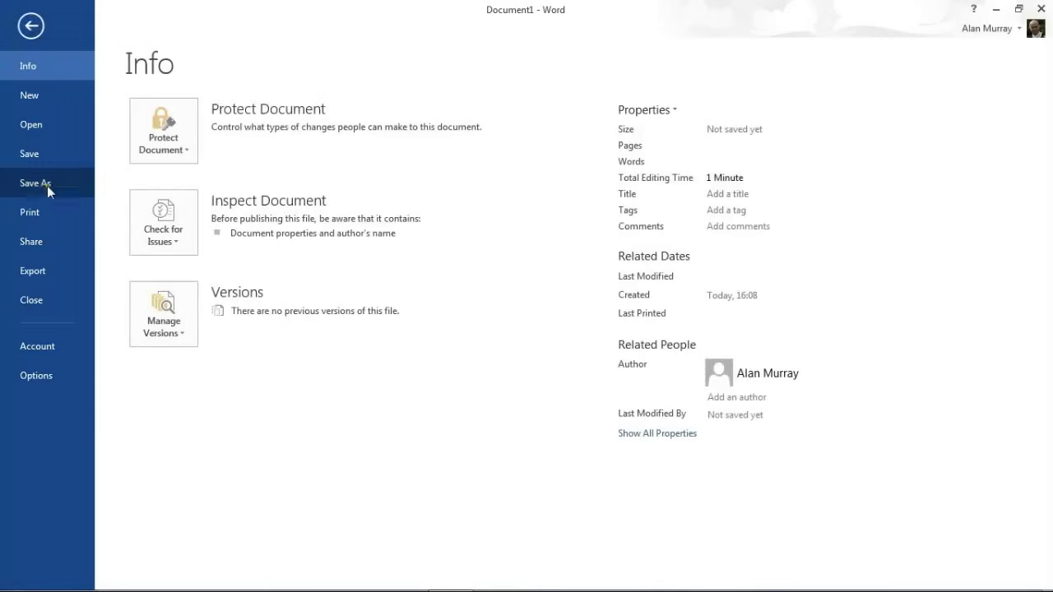
click(45, 216)
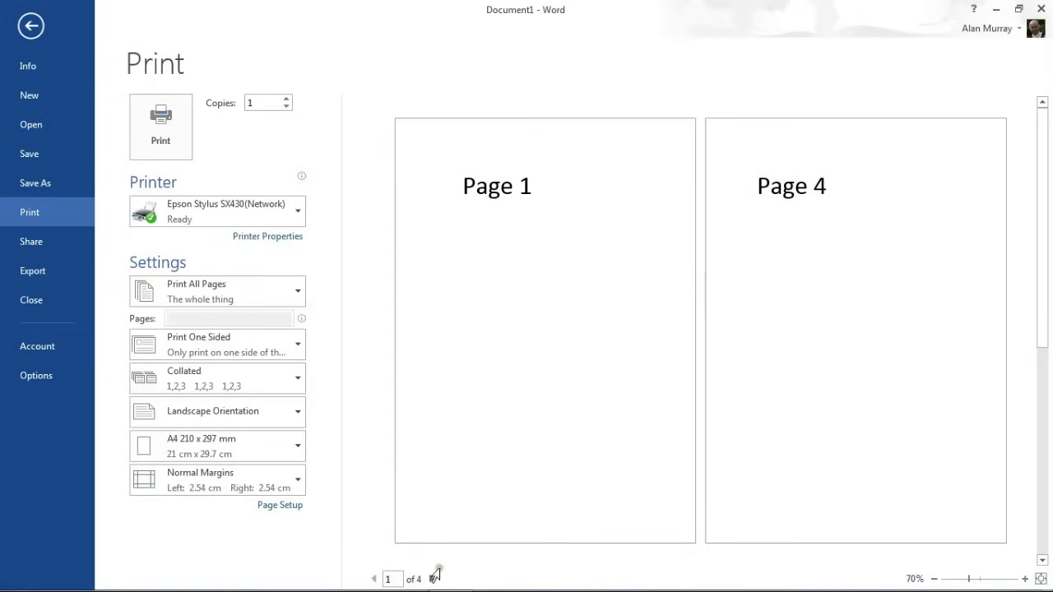
click(432, 579)
click(432, 579)
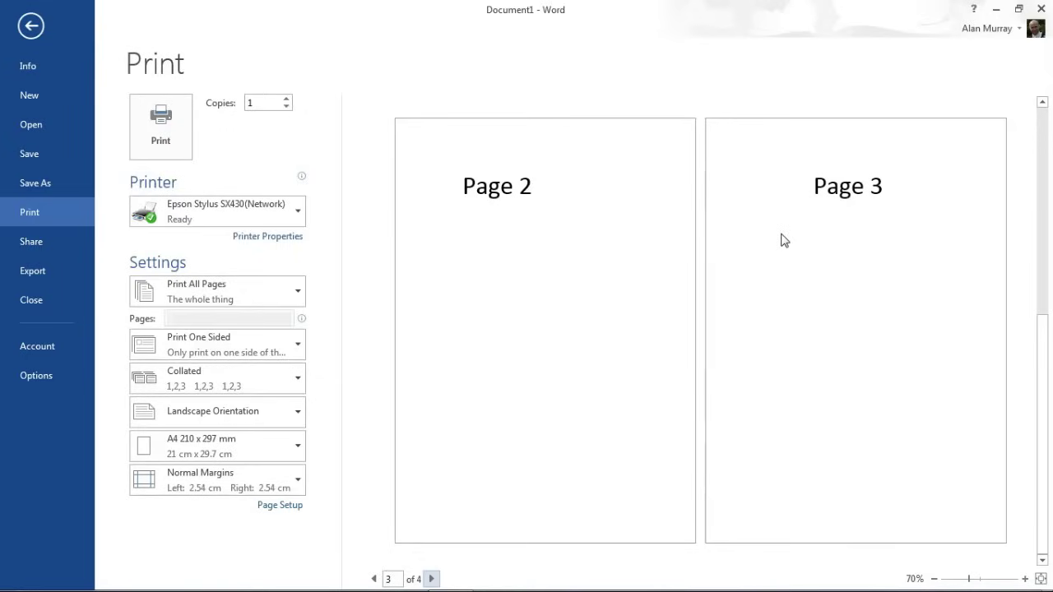
click(31, 26)
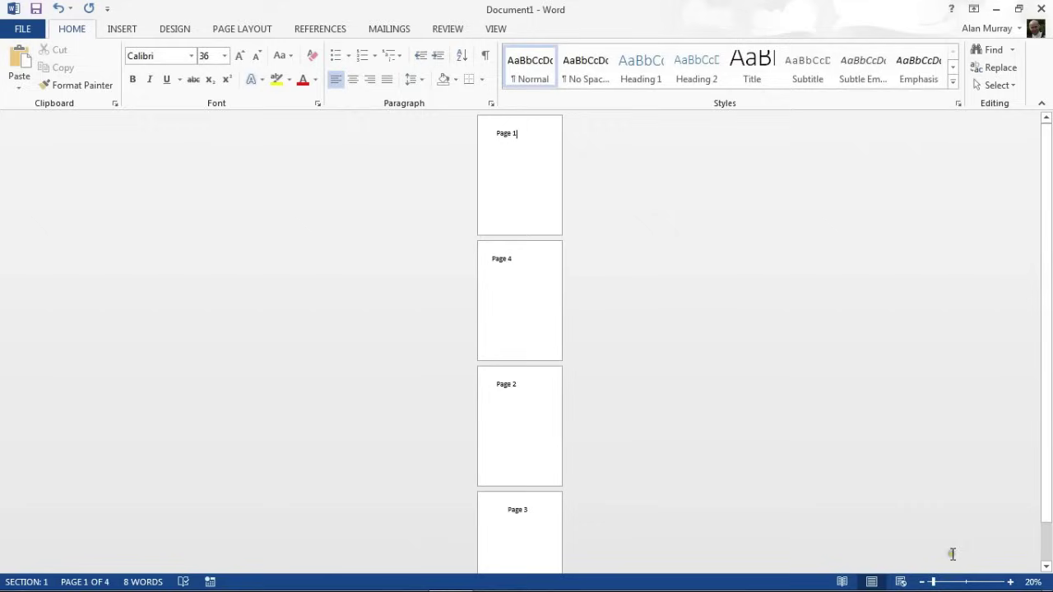
- Enlarge the document view to 130% to see the first page up close
click(1010, 582)
click(1010, 582)
click(1010, 582)
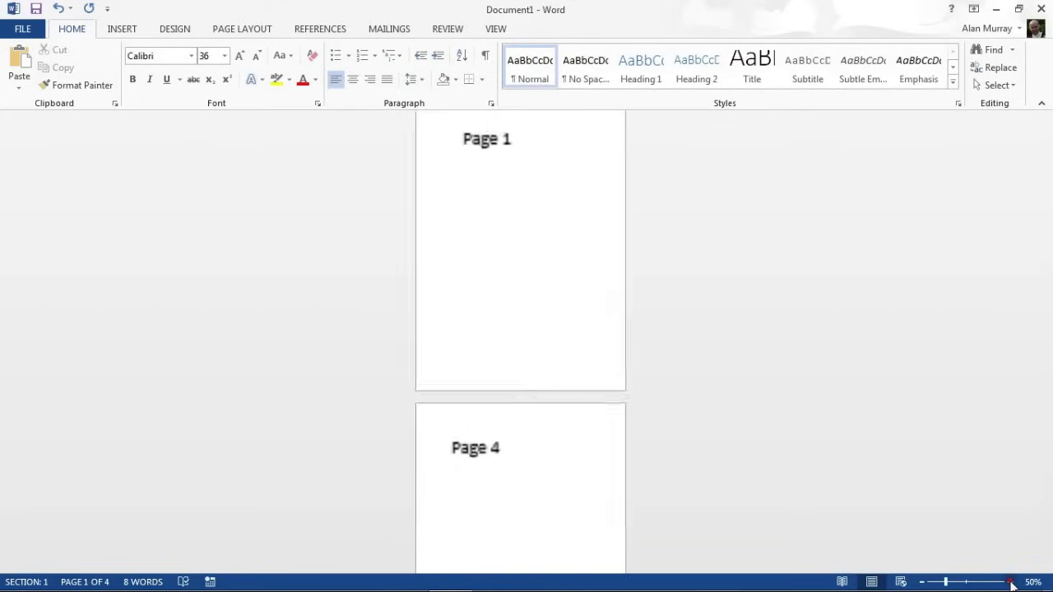
click(1010, 581)
click(1010, 582)
click(1010, 581)
click(1010, 582)
click(1010, 581)
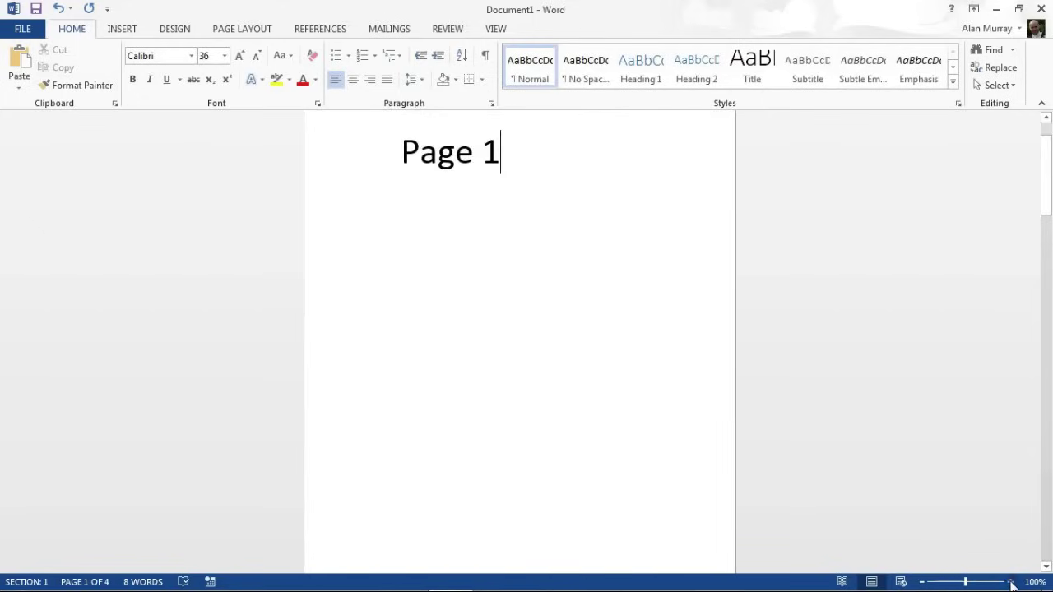
click(1010, 581)
click(1010, 581)
click(1010, 582)
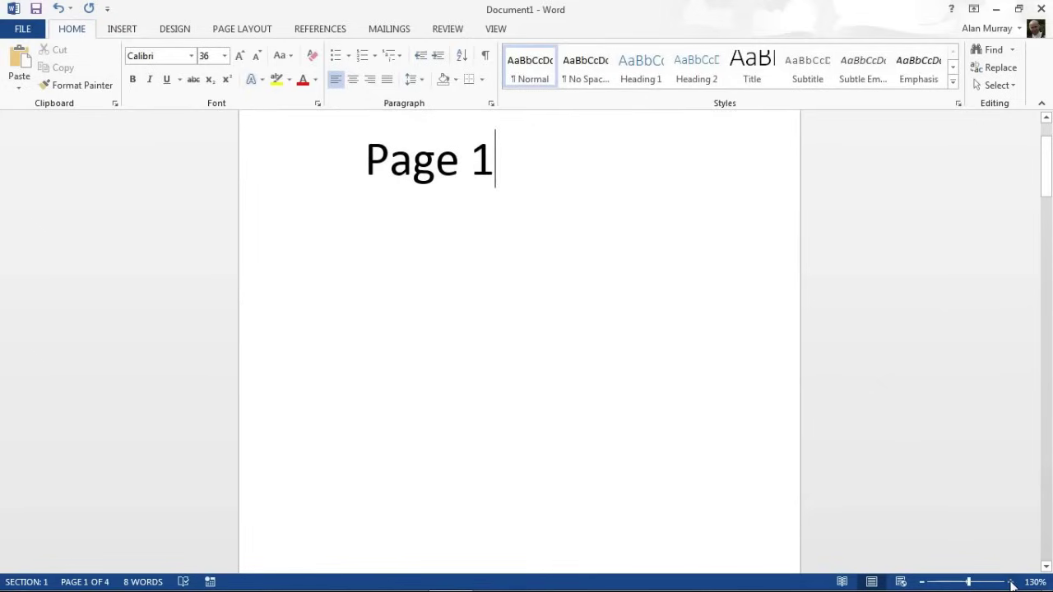